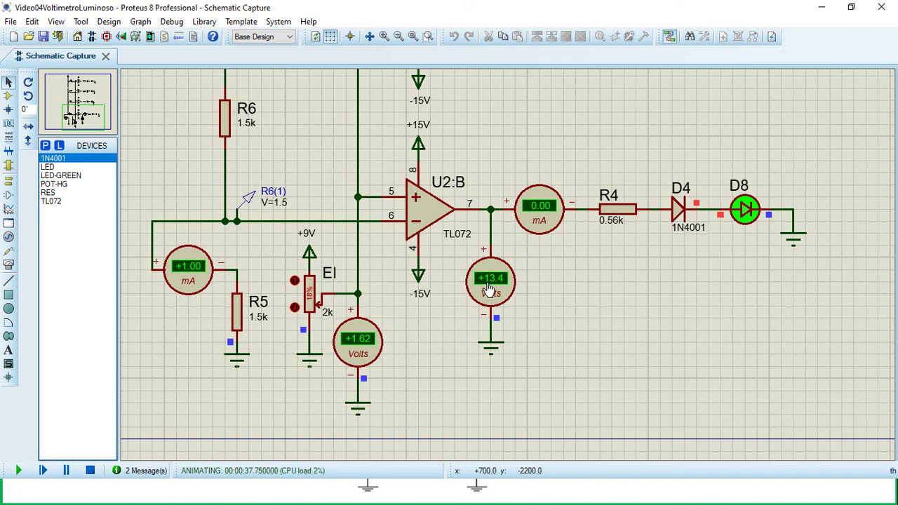
Step: Stop the simulation and delete green LED D8 from the U2:B output branch
{"action": "left_click", "coordinate": [89, 470]}
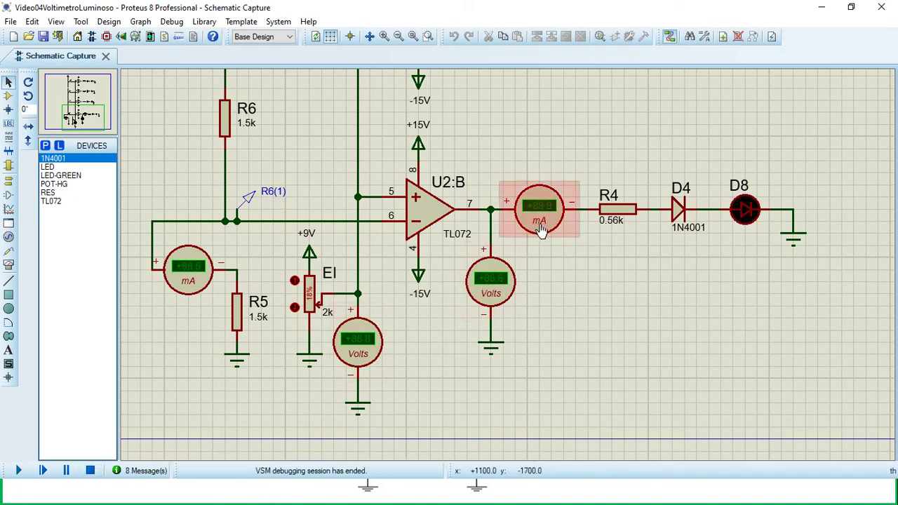
{"action": "right_click", "coordinate": [743, 208]}
{"action": "left_click", "coordinate": [554, 103]}
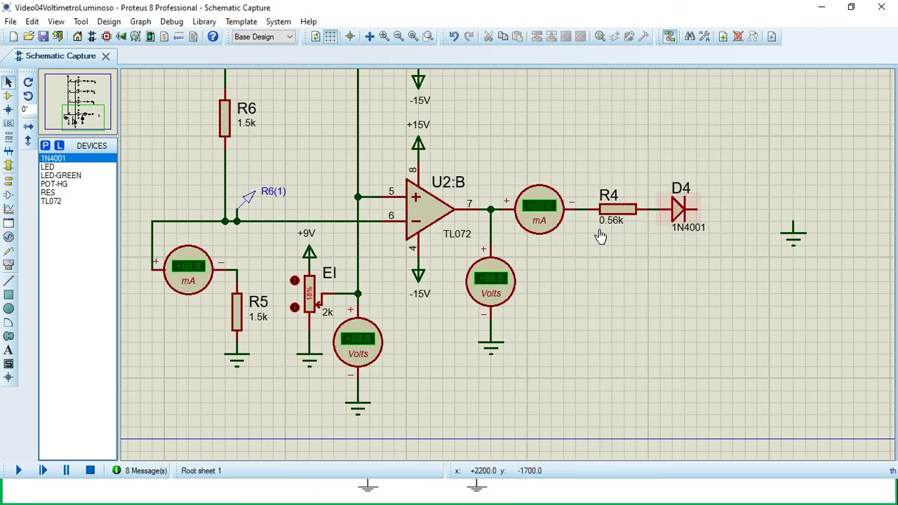
Step: Place a generic LED wired between diode D4 and the ground terminal, and run the simulation
{"action": "left_click", "coordinate": [65, 167]}
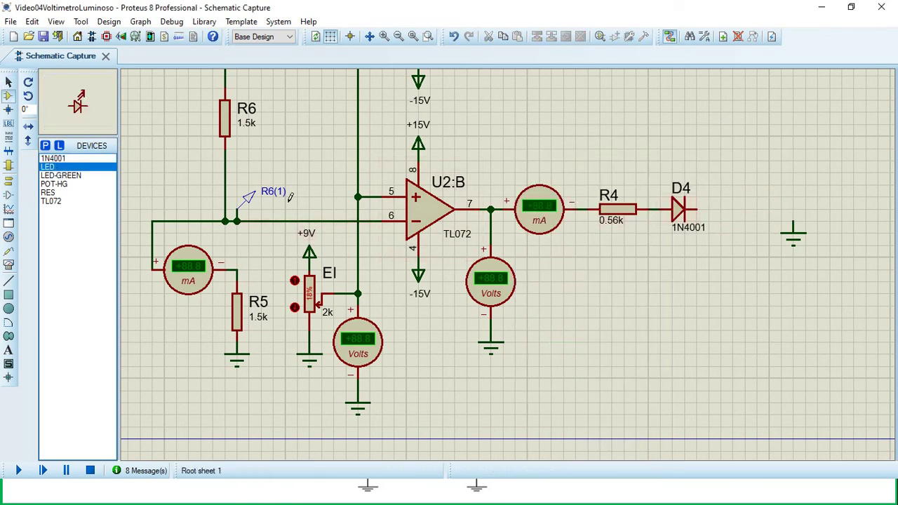
{"action": "left_click", "coordinate": [745, 218]}
{"action": "left_click", "coordinate": [745, 203]}
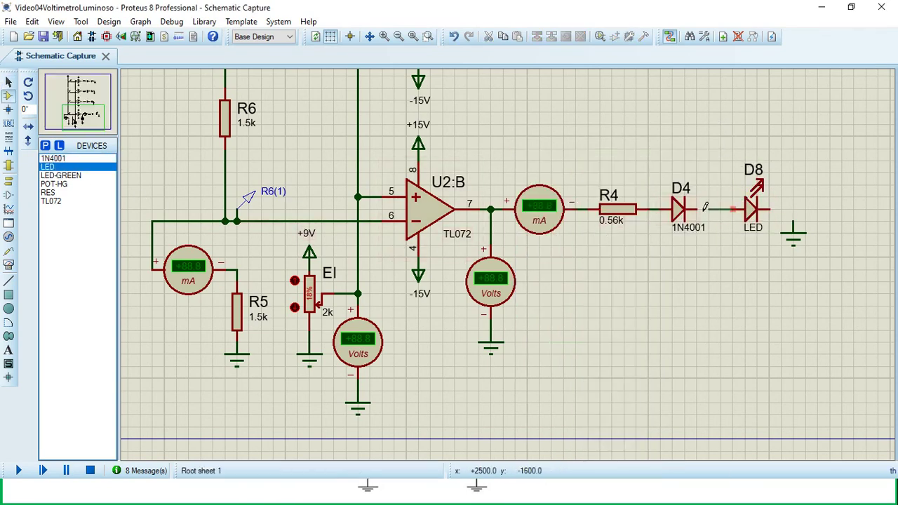
{"action": "left_click", "coordinate": [770, 208]}
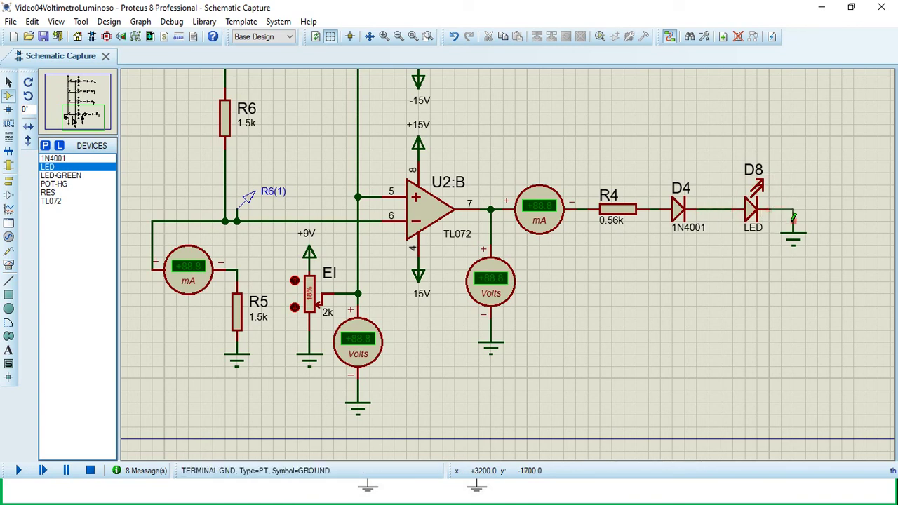
{"action": "left_click", "coordinate": [792, 224]}
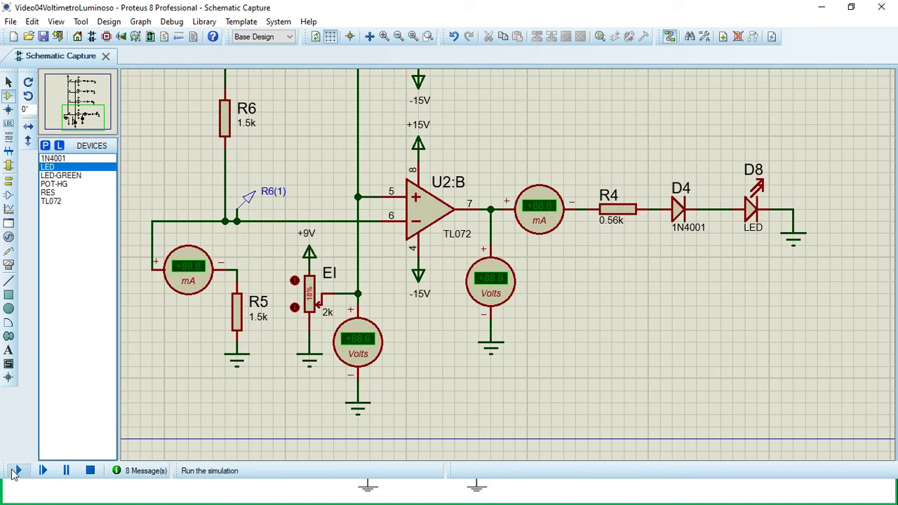
{"action": "left_click", "coordinate": [16, 471]}
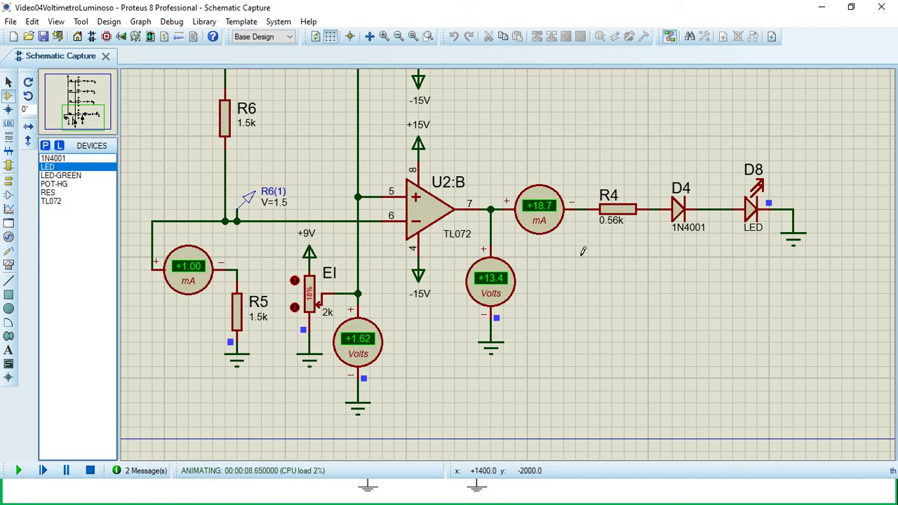
Step: Raise potentiometer EI to 37% in the running simulation and check LEDs D6, D7 and D8
{"action": "left_click_drag", "start_coordinate": [577, 252], "coordinate": [569, 366]}
{"action": "scroll", "coordinate": [557, 351], "scroll_direction": "down", "scroll_amount": 1}
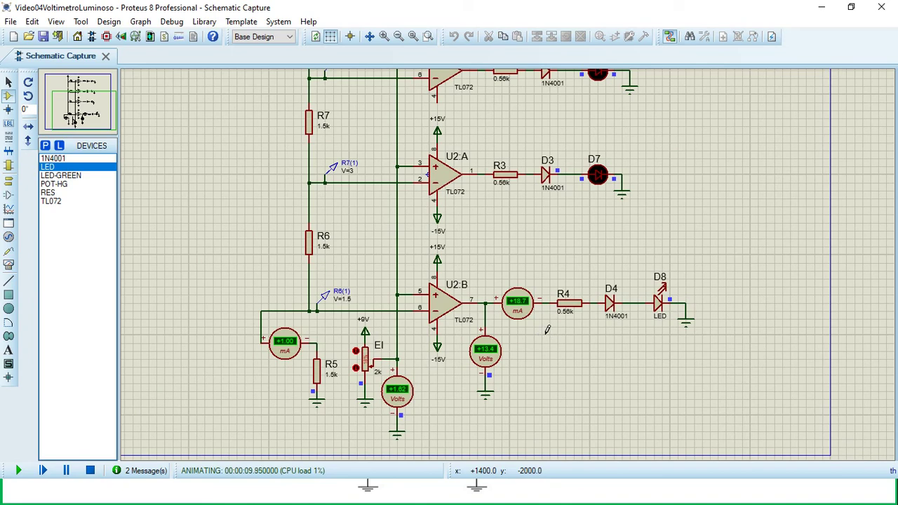
{"action": "left_click", "coordinate": [356, 351]}
{"action": "scroll", "coordinate": [411, 406], "scroll_direction": "up", "scroll_amount": 2}
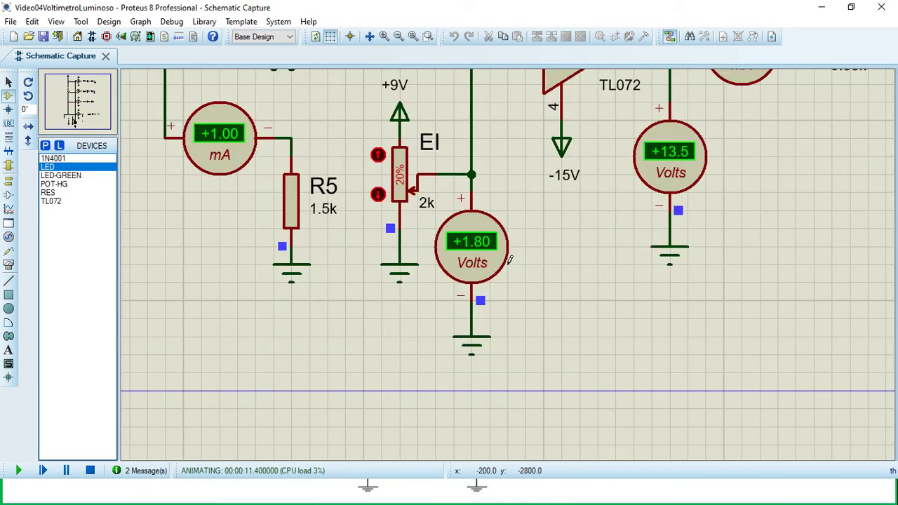
{"action": "left_click", "coordinate": [379, 155]}
{"action": "left_click", "coordinate": [378, 155]}
{"action": "left_click", "coordinate": [378, 155]}
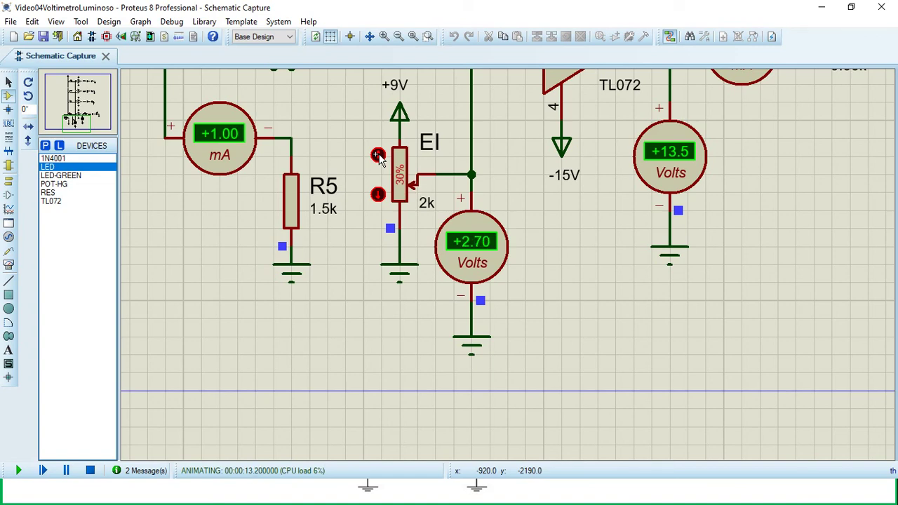
{"action": "left_click", "coordinate": [378, 155]}
{"action": "left_click", "coordinate": [378, 155]}
{"action": "scroll", "coordinate": [516, 239], "scroll_direction": "down", "scroll_amount": 3}
{"action": "scroll", "coordinate": [519, 224], "scroll_direction": "up", "scroll_amount": 3}
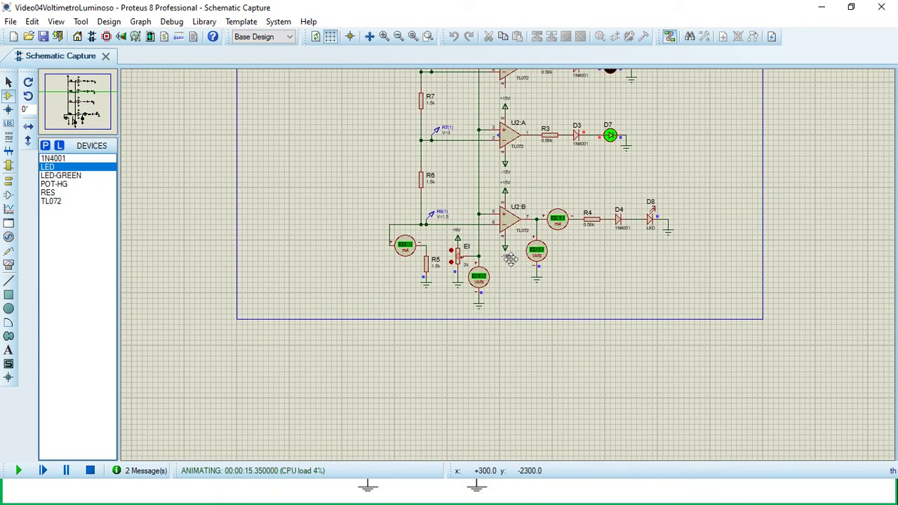
{"action": "scroll", "coordinate": [509, 260], "scroll_direction": "up", "scroll_amount": 1}
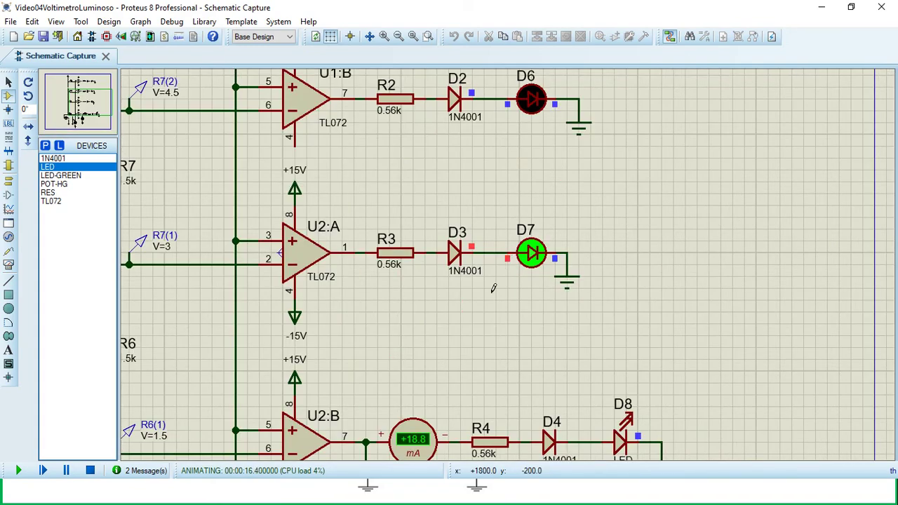
{"action": "scroll", "coordinate": [506, 320], "scroll_direction": "up", "scroll_amount": 1}
{"action": "left_click_drag", "start_coordinate": [506, 321], "coordinate": [560, 251]}
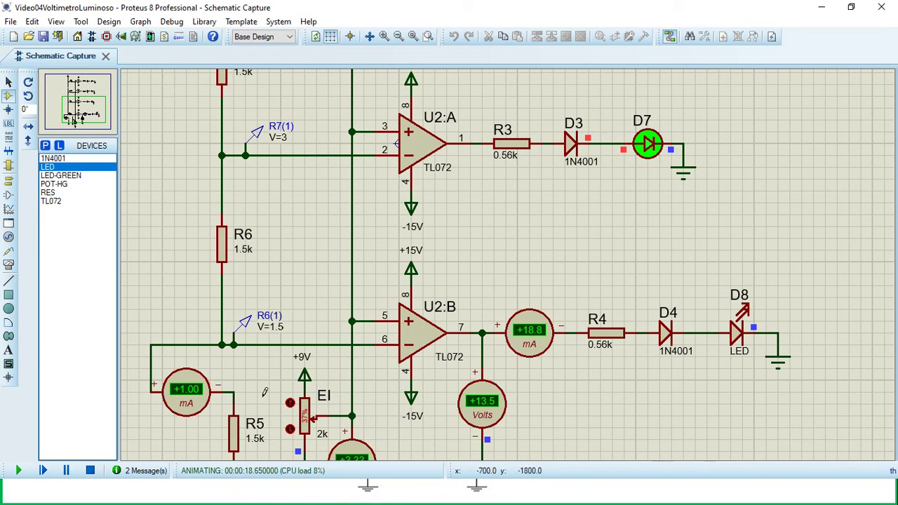
Step: Stop the simulation and replace the generic LED D8 with a LED-GREEN placed at 90° rotation
{"action": "left_click", "coordinate": [90, 470]}
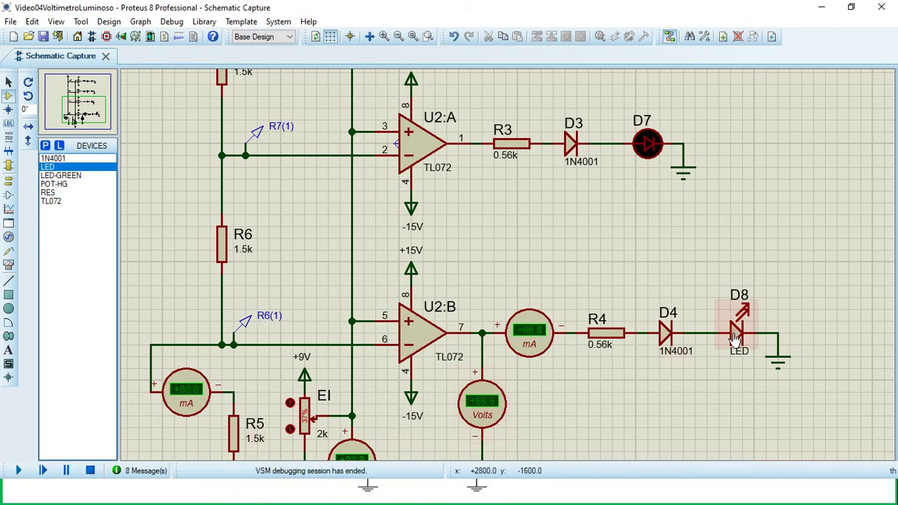
{"action": "left_click", "coordinate": [53, 175]}
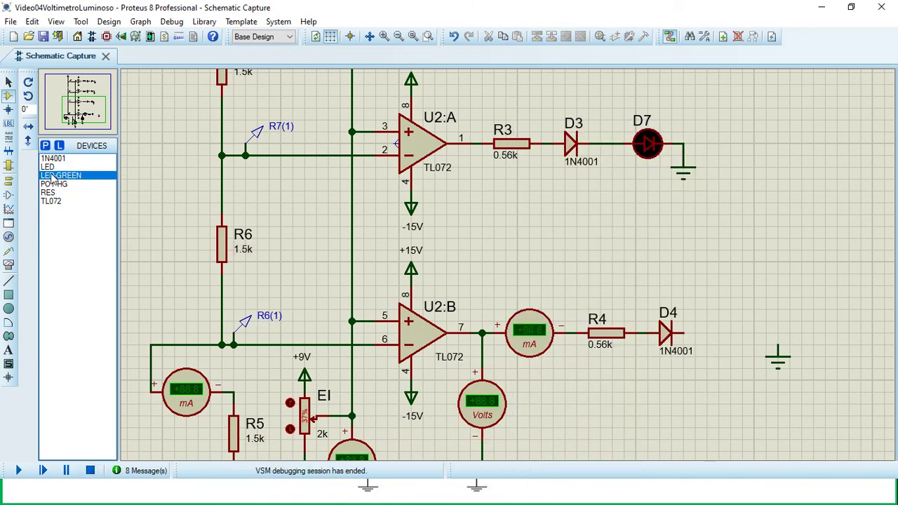
{"action": "left_click", "coordinate": [24, 97]}
{"action": "left_click", "coordinate": [25, 97]}
{"action": "left_click", "coordinate": [25, 97]}
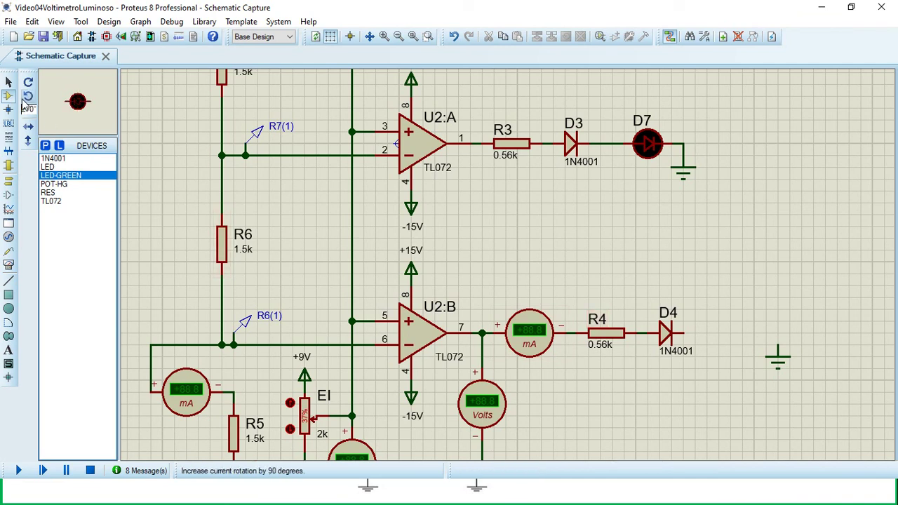
{"action": "left_click", "coordinate": [25, 97]}
{"action": "left_click", "coordinate": [24, 98]}
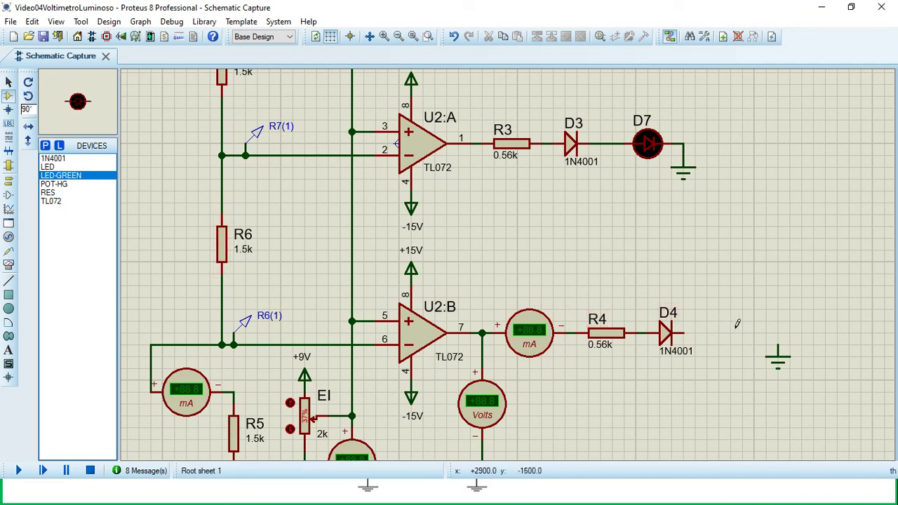
{"action": "left_click", "coordinate": [719, 322]}
{"action": "left_click", "coordinate": [730, 333]}
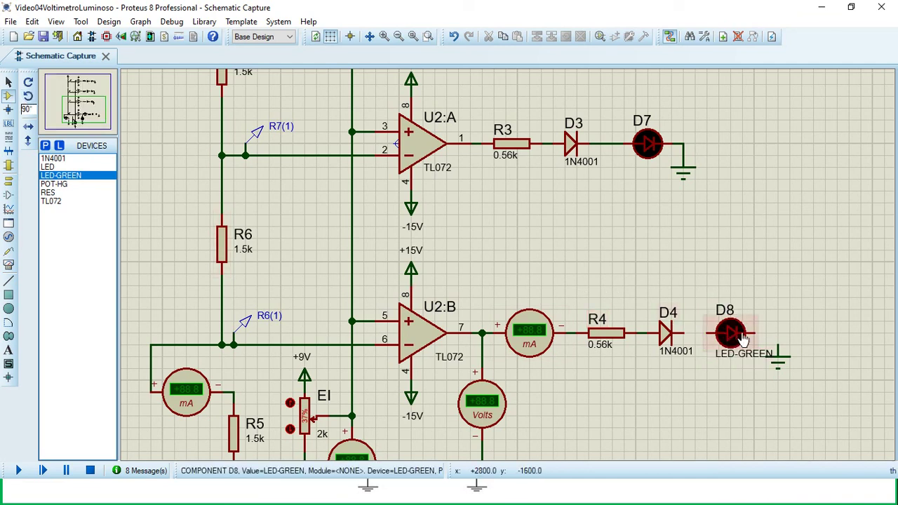
Step: Wire the green LED D8 to the ground terminal and diode D4, and run the simulation
{"action": "left_click", "coordinate": [754, 333]}
{"action": "left_click", "coordinate": [707, 333]}
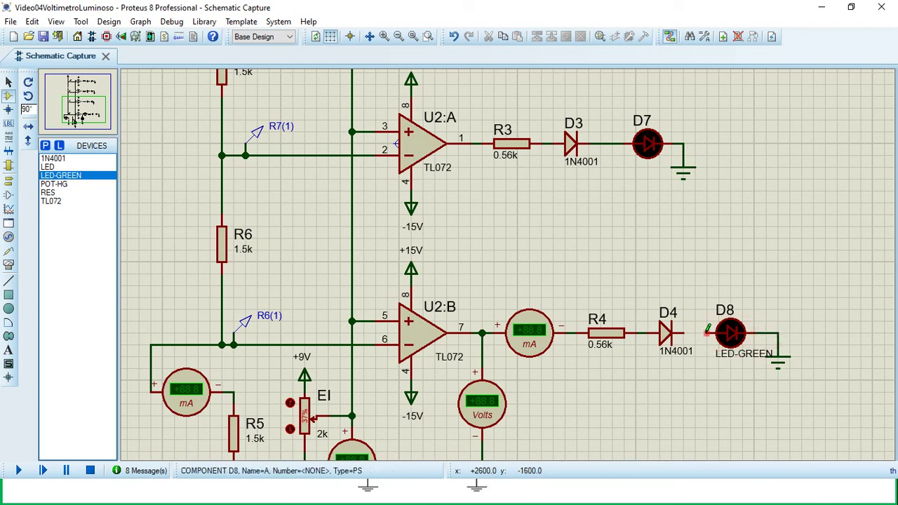
{"action": "left_click", "coordinate": [682, 333]}
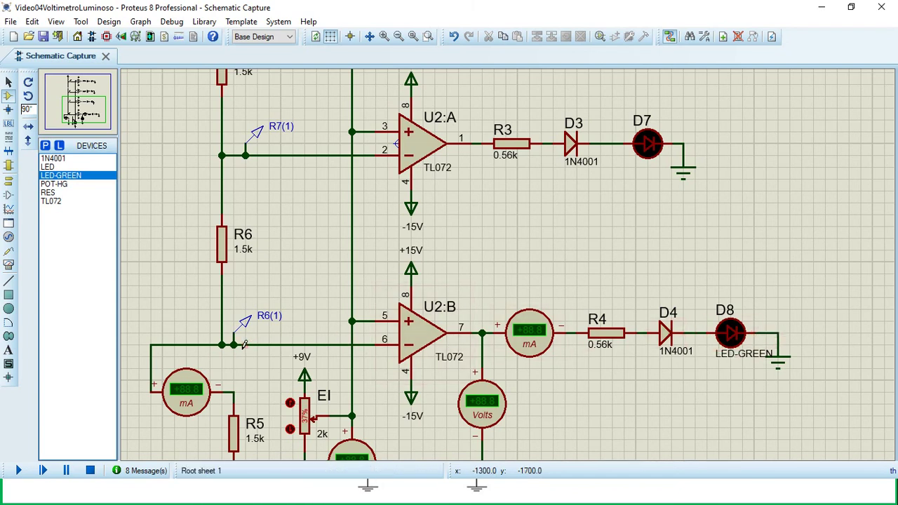
{"action": "left_click", "coordinate": [18, 470]}
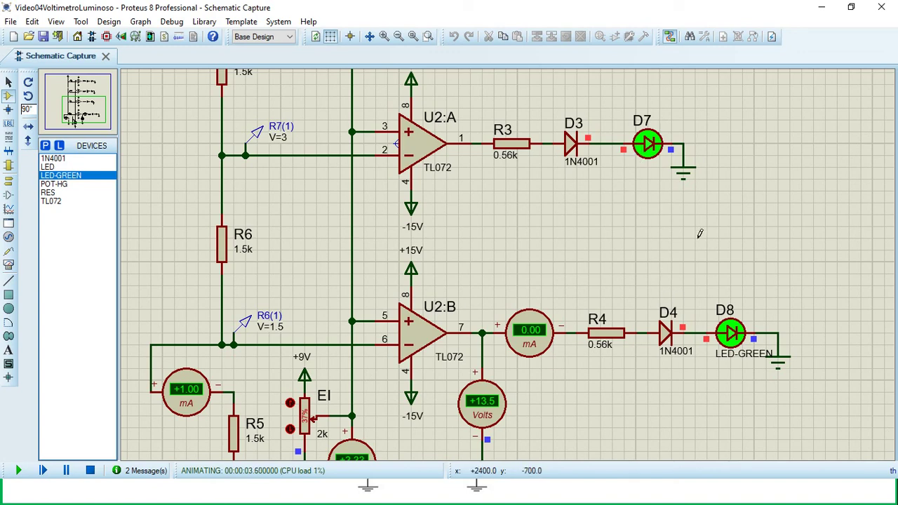
Step: Raise potentiometer EI to 51% in the running simulation
{"action": "scroll", "coordinate": [509, 232], "scroll_direction": "down", "scroll_amount": 1}
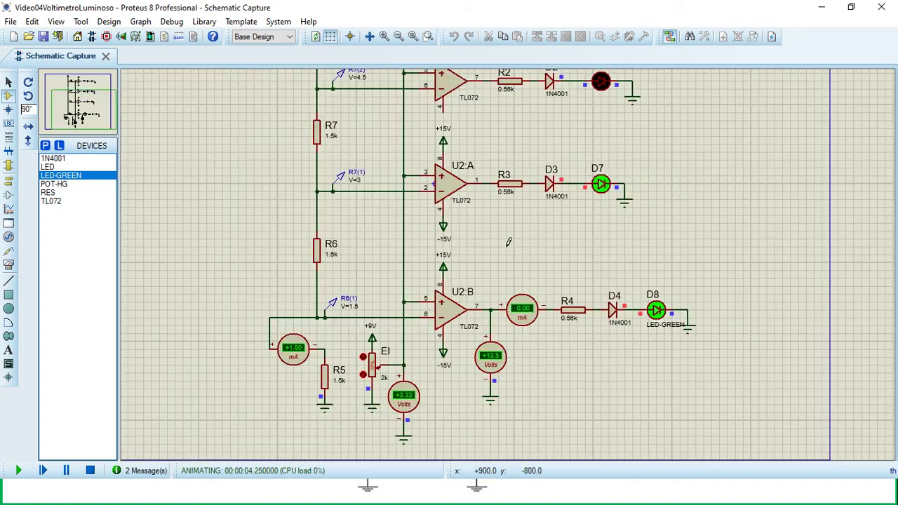
{"action": "middle_click", "coordinate": [545, 221]}
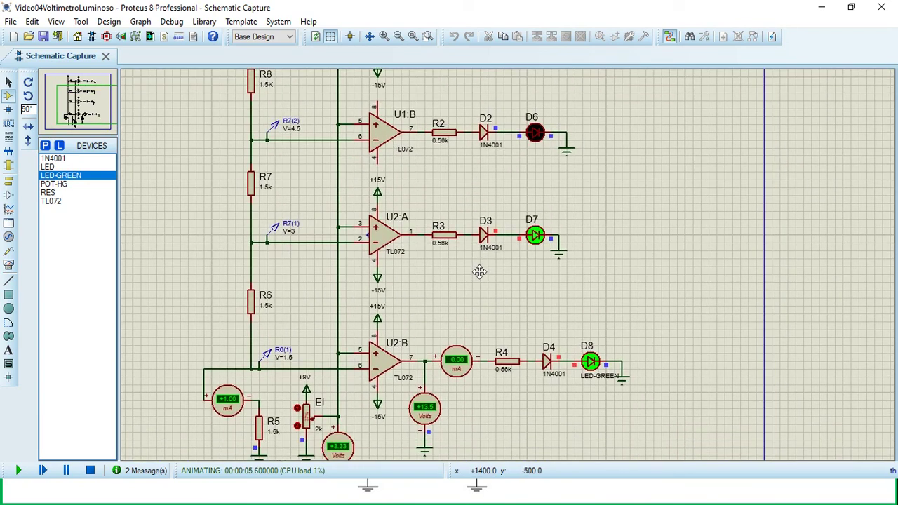
{"action": "middle_click", "coordinate": [480, 271]}
{"action": "left_click", "coordinate": [297, 409]}
{"action": "scroll", "coordinate": [354, 439], "scroll_direction": "up", "scroll_amount": 1}
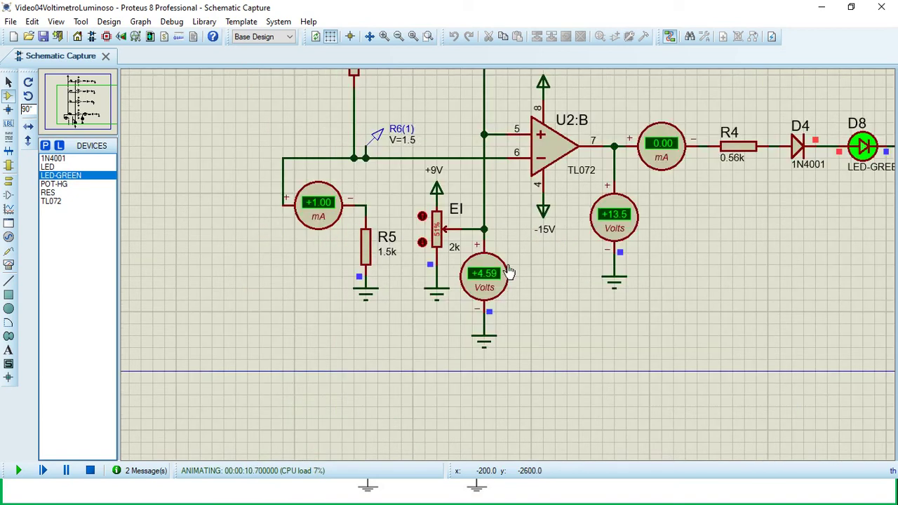
Step: Examine the input voltmeter and LEDs D5 to D8 to compare the comparator stages
{"action": "middle_click", "coordinate": [509, 269]}
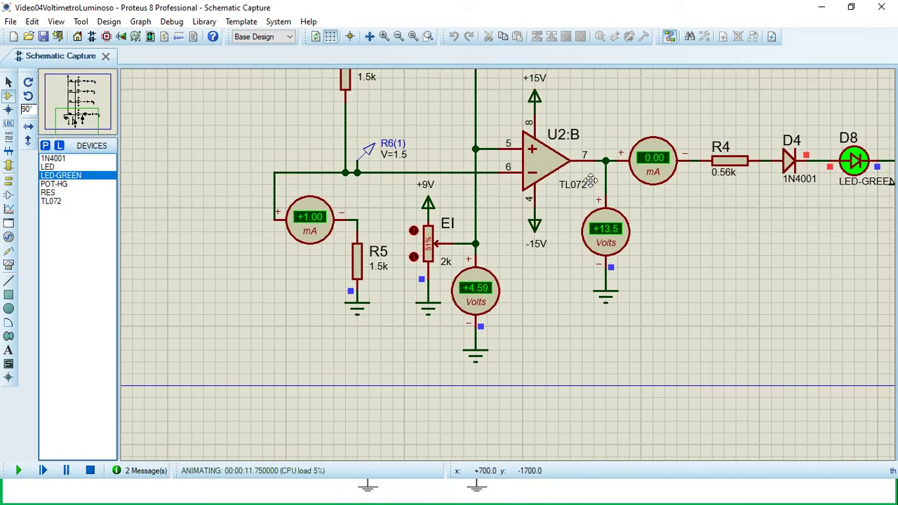
{"action": "left_click", "coordinate": [512, 308]}
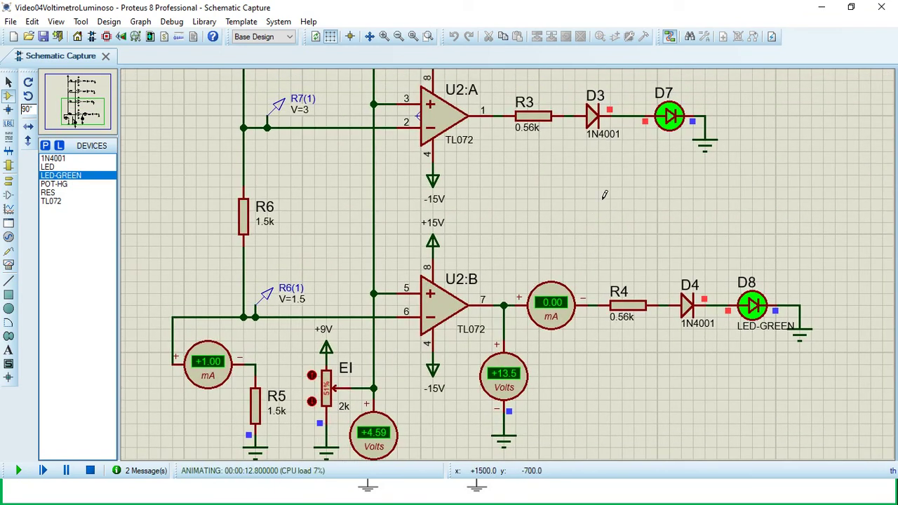
{"action": "scroll", "coordinate": [603, 195], "scroll_direction": "down", "scroll_amount": 1}
{"action": "middle_click", "coordinate": [569, 216]}
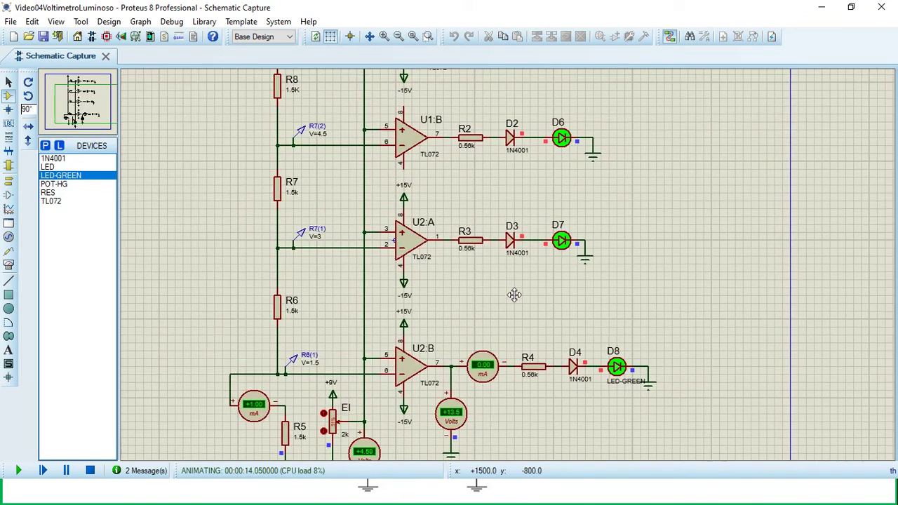
{"action": "left_click", "coordinate": [514, 294]}
{"action": "scroll", "coordinate": [512, 200], "scroll_direction": "down", "scroll_amount": 1}
{"action": "middle_click", "coordinate": [512, 219]}
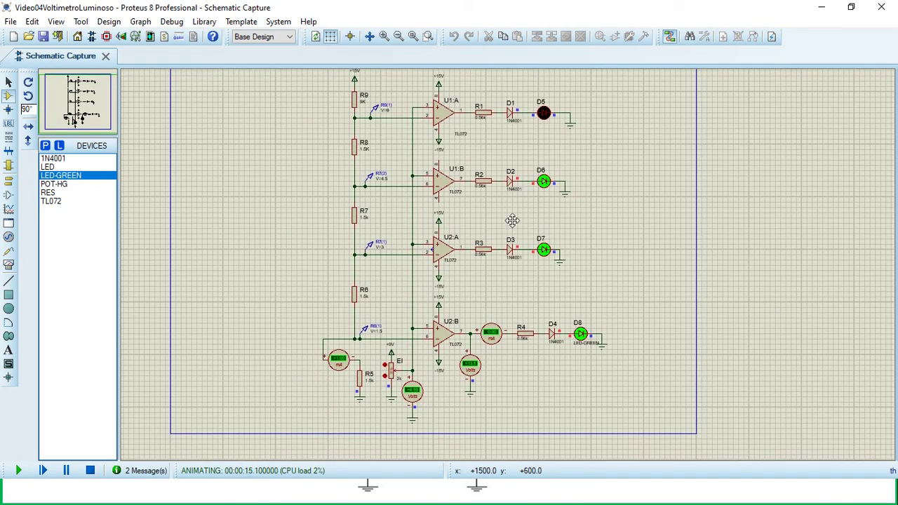
{"action": "left_click", "coordinate": [495, 234]}
Step: Adjust potentiometer EI to one increment below 72% and check LEDs D5 to D8
{"action": "scroll", "coordinate": [388, 390], "scroll_direction": "up", "scroll_amount": 2}
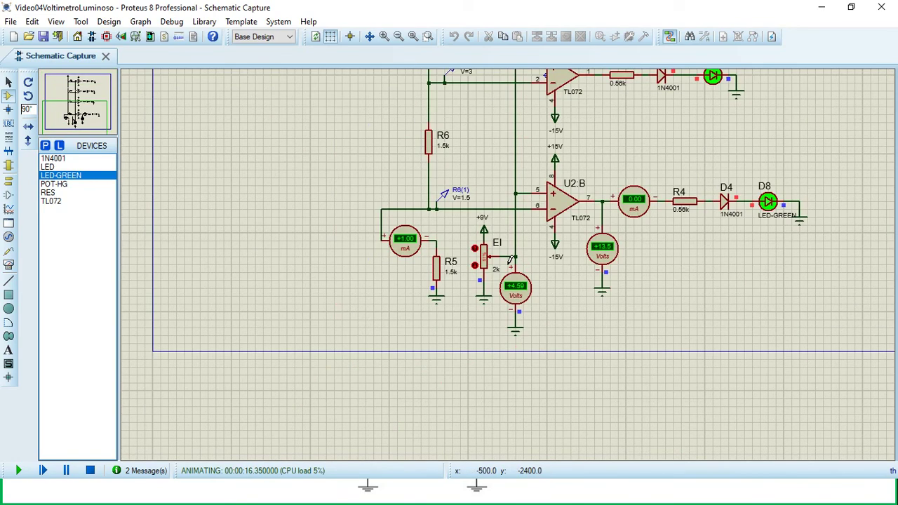
{"action": "left_click", "coordinate": [457, 240]}
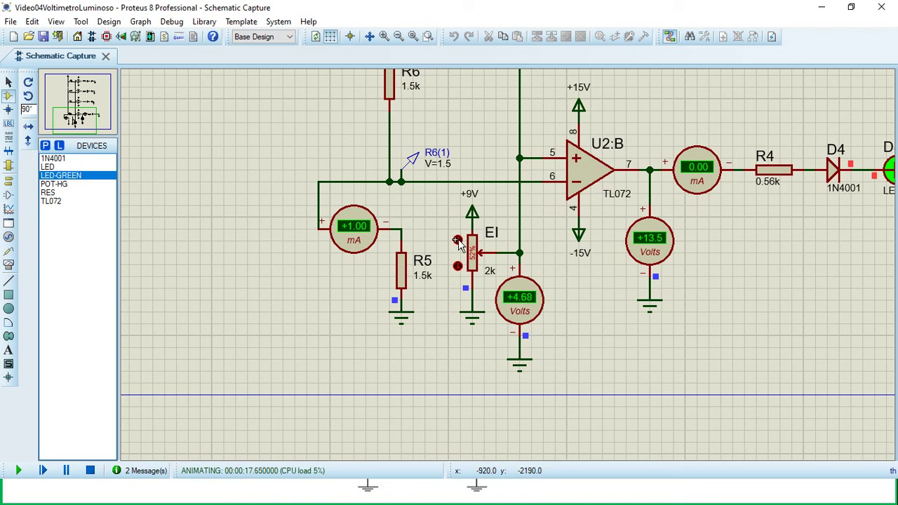
{"action": "left_click", "coordinate": [457, 240]}
{"action": "left_click", "coordinate": [457, 240]}
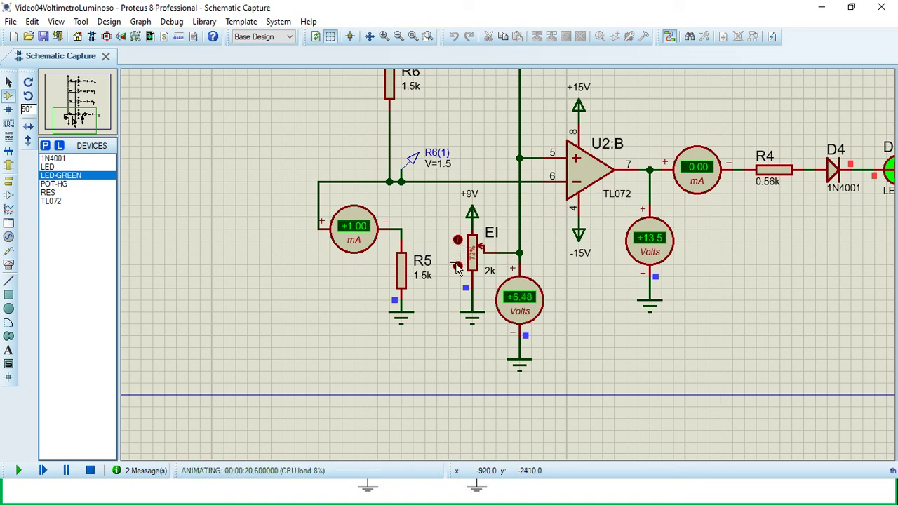
{"action": "left_click", "coordinate": [456, 267]}
{"action": "scroll", "coordinate": [589, 196], "scroll_direction": "down", "scroll_amount": 1}
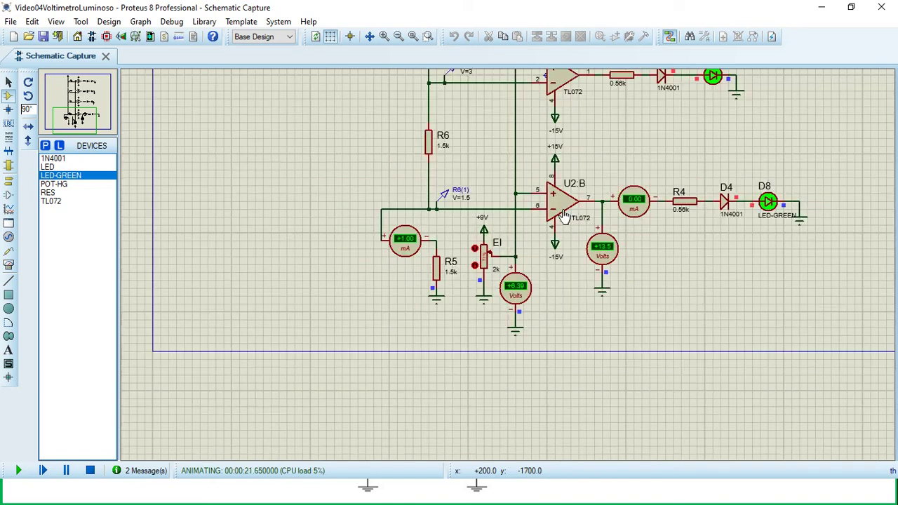
{"action": "middle_click", "coordinate": [612, 174]}
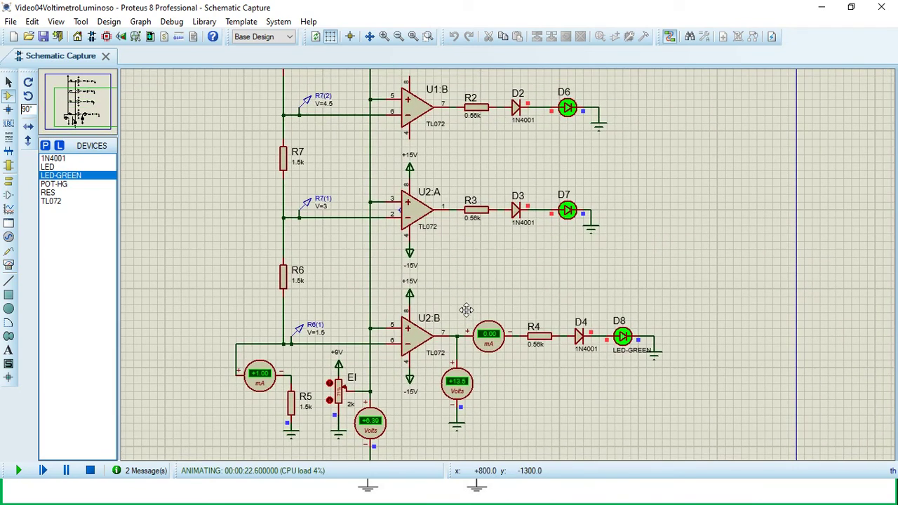
{"action": "scroll", "coordinate": [516, 247], "scroll_direction": "down", "scroll_amount": 1}
{"action": "middle_click", "coordinate": [517, 246]}
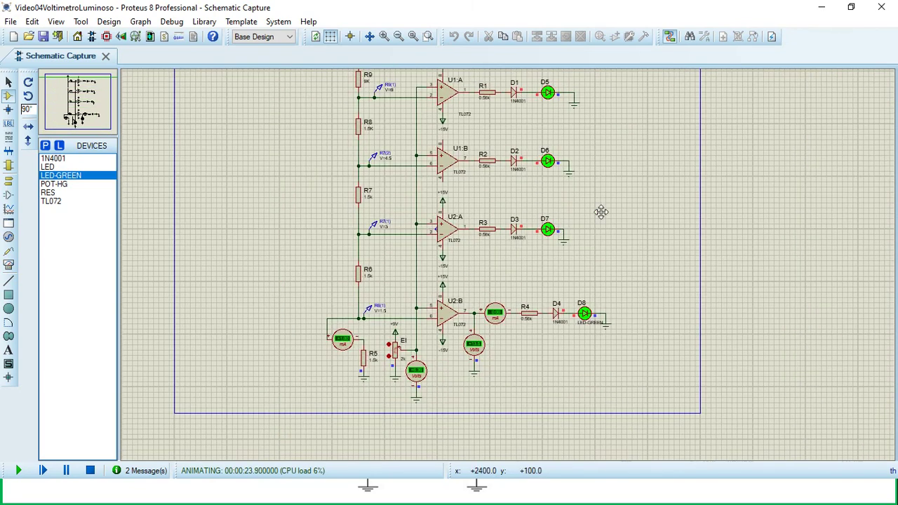
{"action": "left_click", "coordinate": [622, 211]}
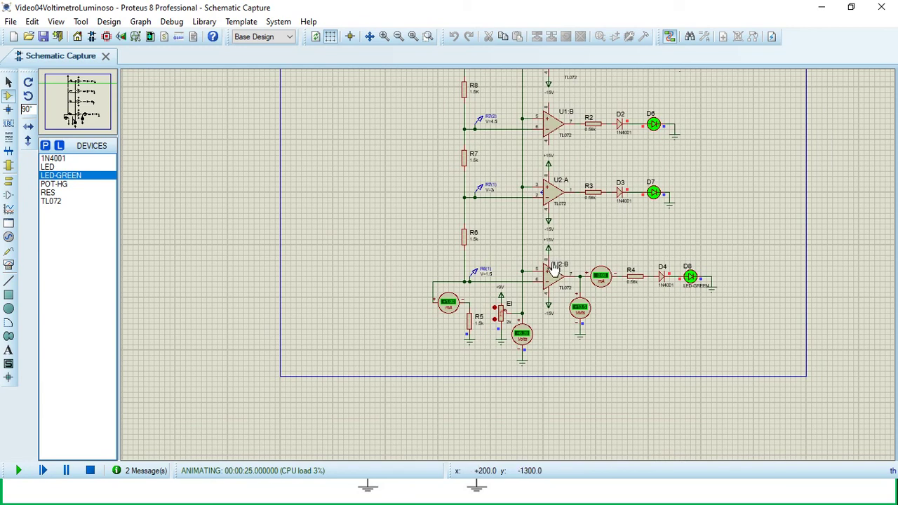
Step: Stop the simulation and place the text label LM324 in the free space between LEDs D6 and D7
{"action": "middle_click", "coordinate": [688, 199]}
{"action": "left_click", "coordinate": [574, 252]}
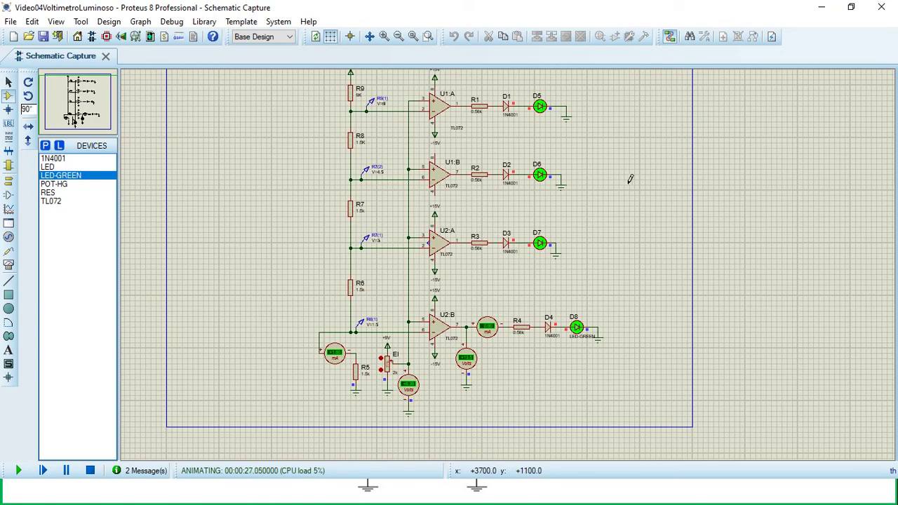
{"action": "scroll", "coordinate": [630, 179], "scroll_direction": "up", "scroll_amount": 1}
{"action": "middle_click", "coordinate": [353, 395]}
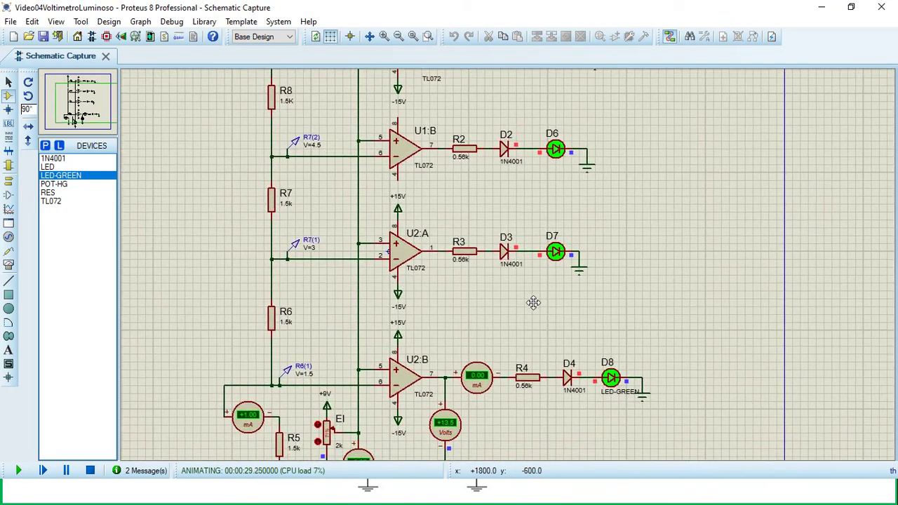
{"action": "middle_click", "coordinate": [533, 302]}
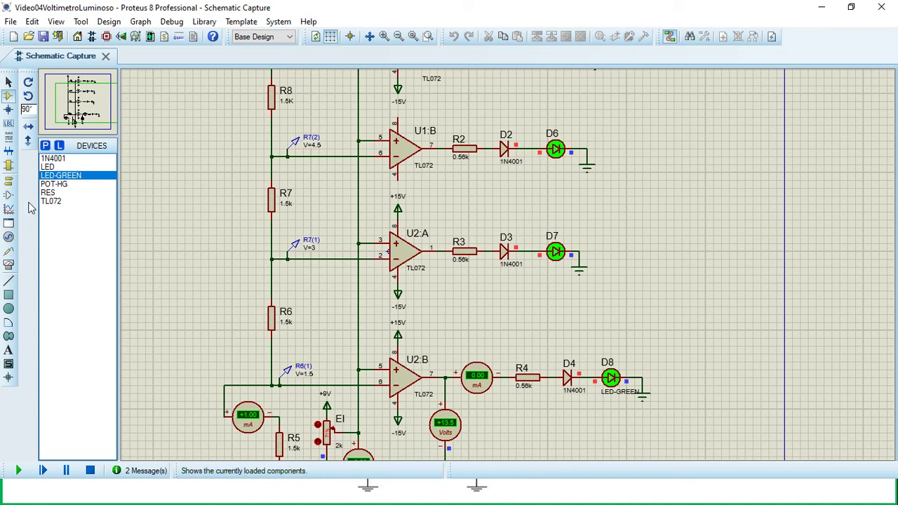
{"action": "left_click", "coordinate": [8, 350]}
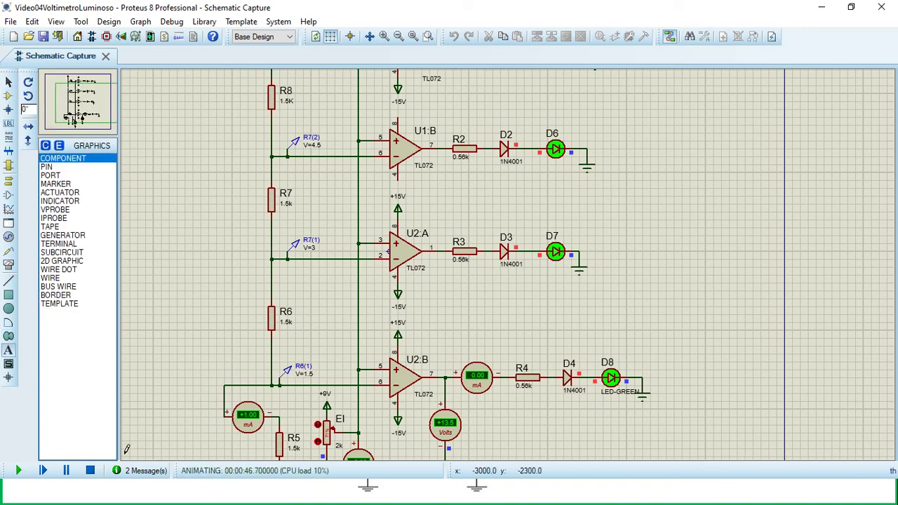
{"action": "left_click", "coordinate": [90, 470]}
{"action": "left_click", "coordinate": [495, 174]}
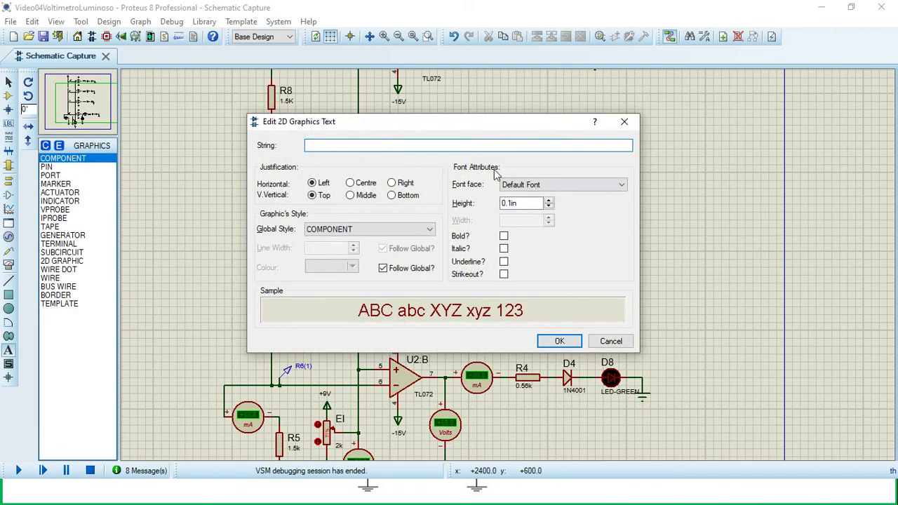
{"action": "type", "text": "LM"}
{"action": "type", "text": "#\"$"}
{"action": "type", "text": "324"}
{"action": "key", "text": "Return"}
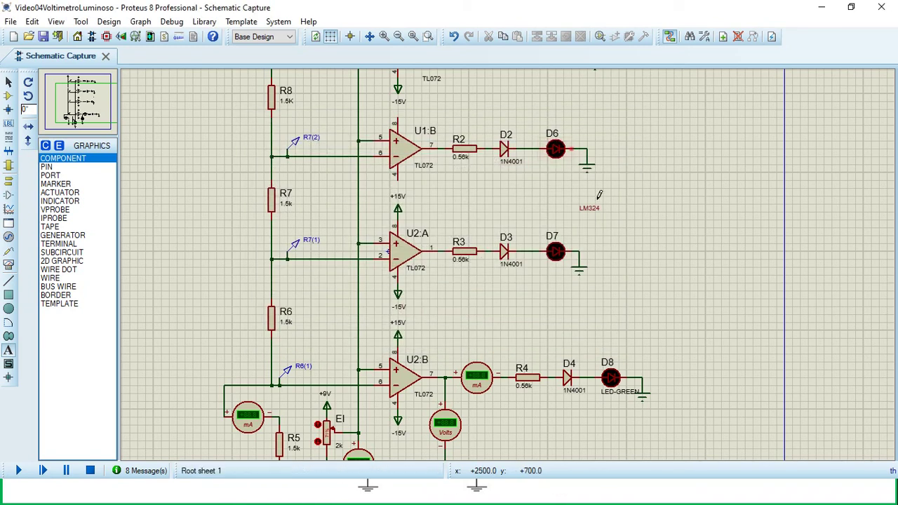
Step: Examine the LM324 label beside the TL072 comparator stages and bring up the open windows to switch away from the schematic
{"action": "scroll", "coordinate": [510, 258], "scroll_direction": "up", "scroll_amount": 2}
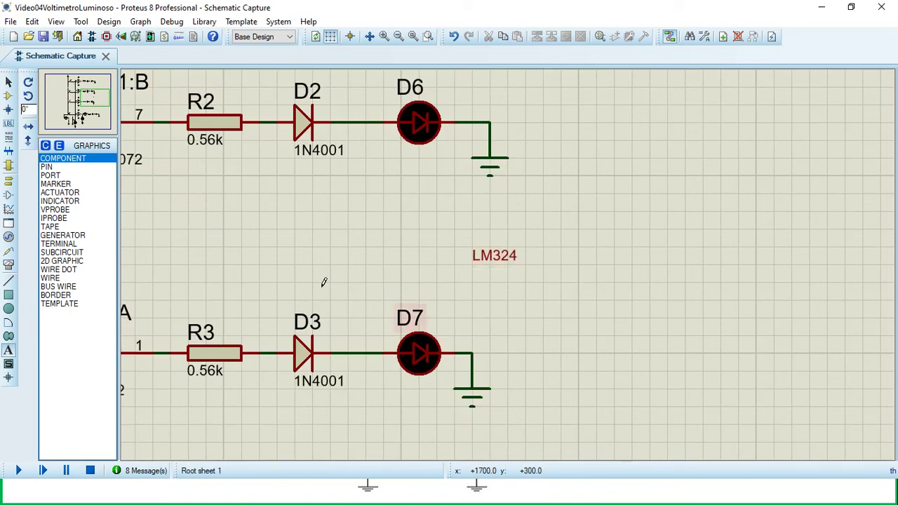
{"action": "scroll", "coordinate": [380, 271], "scroll_direction": "down", "scroll_amount": 1}
{"action": "scroll", "coordinate": [414, 264], "scroll_direction": "down", "scroll_amount": 1}
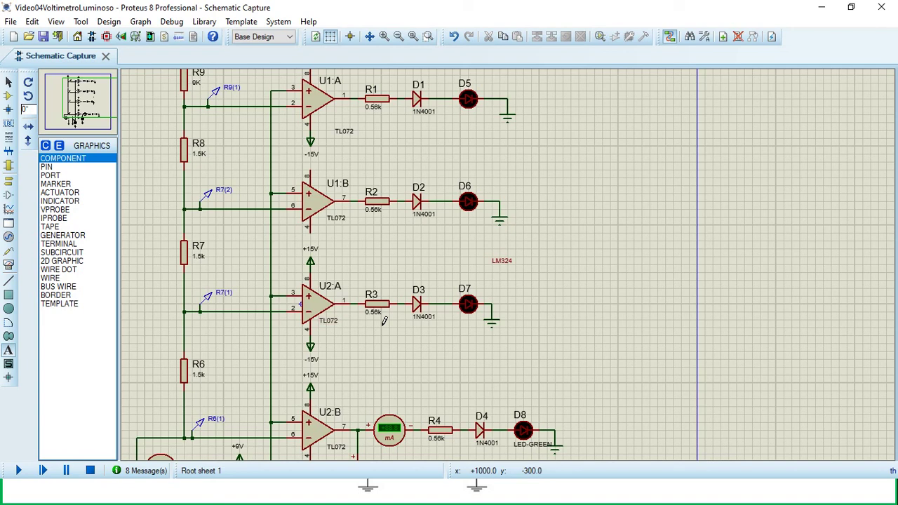
{"action": "key", "text": "alt+Tab"}
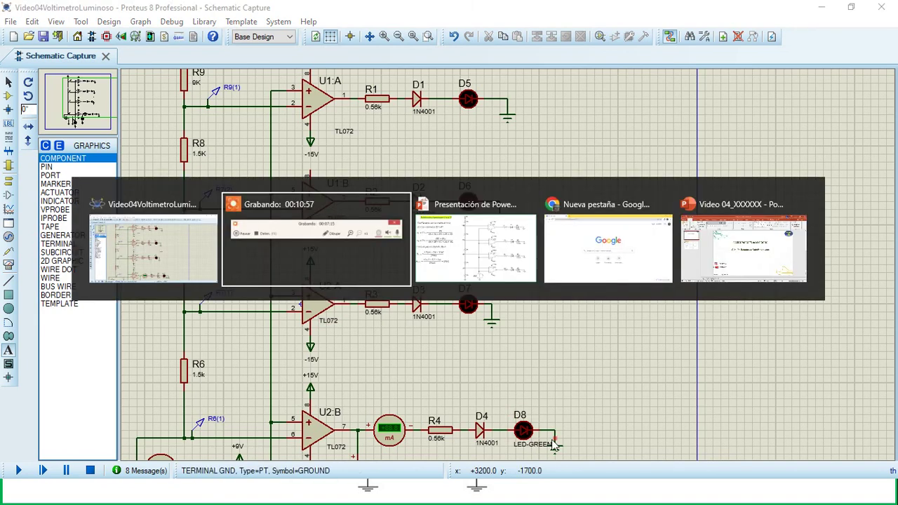